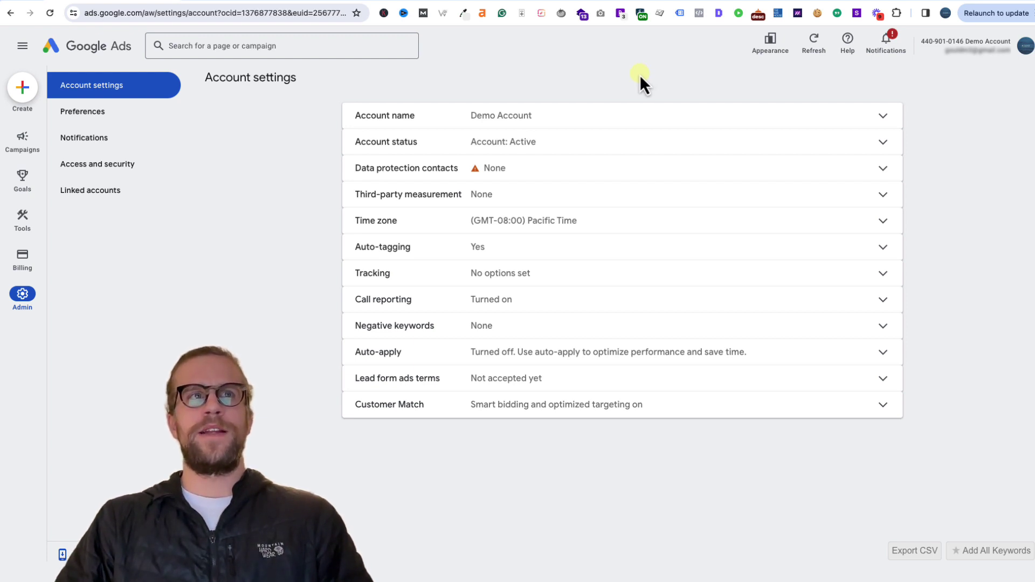
Step: Go to Recommendations under Campaigns and open its Auto-apply settings page
{"action": "mouse_move", "coordinate": [25, 142]}
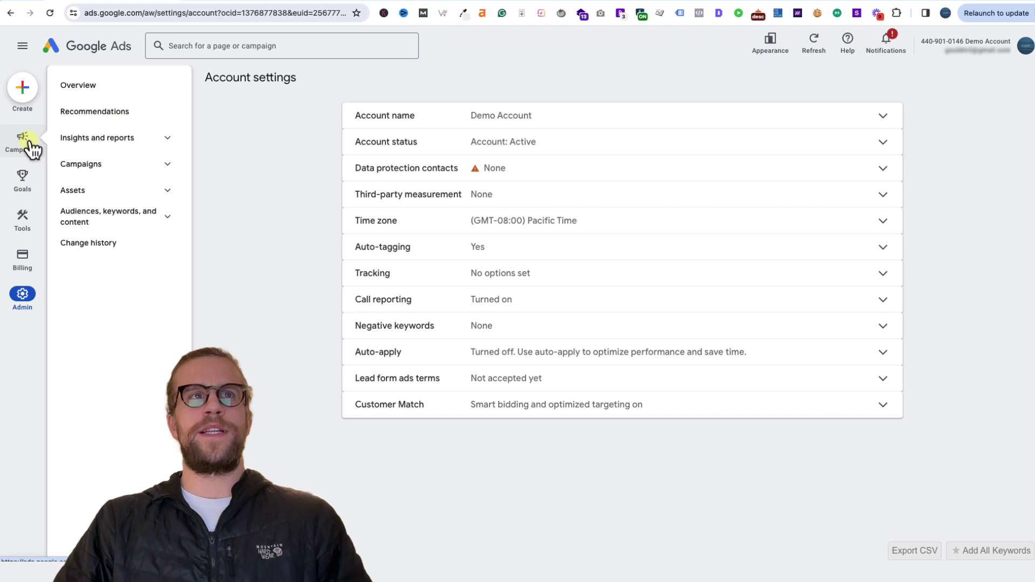
{"action": "left_click", "coordinate": [122, 113]}
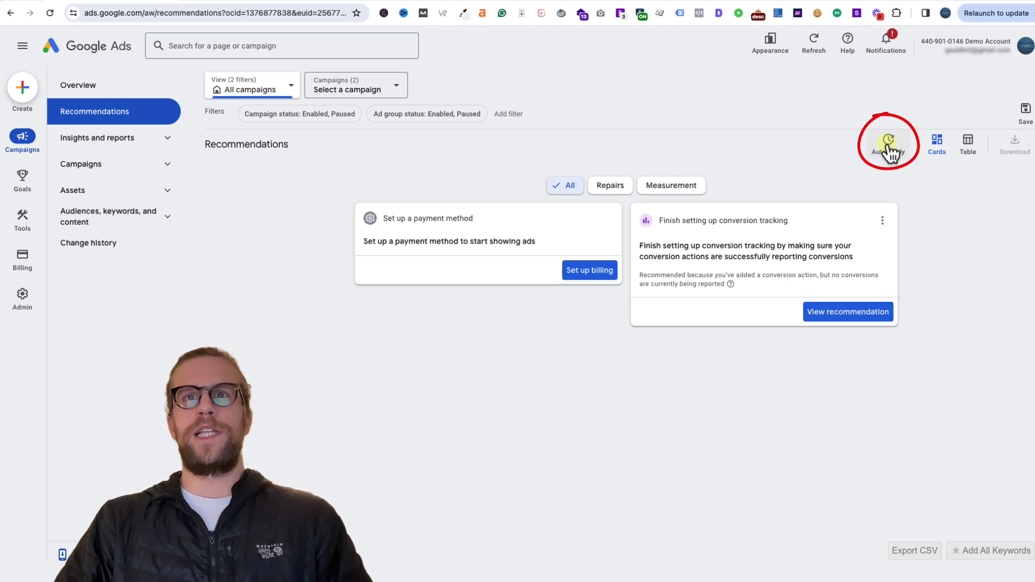
{"action": "left_click", "coordinate": [888, 148]}
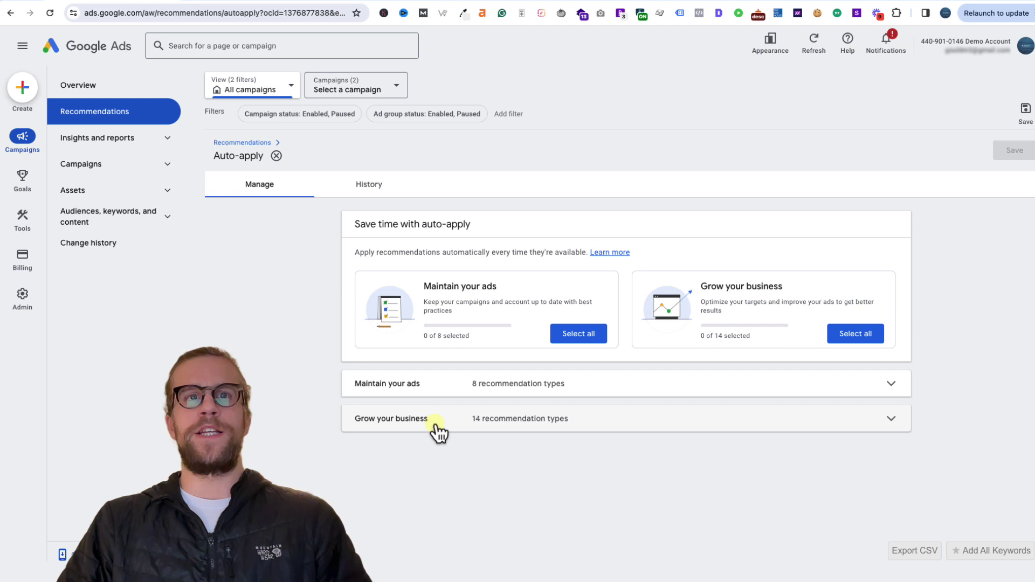
Step: Expand 'Maintain your ads' to list its 8 unchecked recommendation types
{"action": "left_click", "coordinate": [458, 392]}
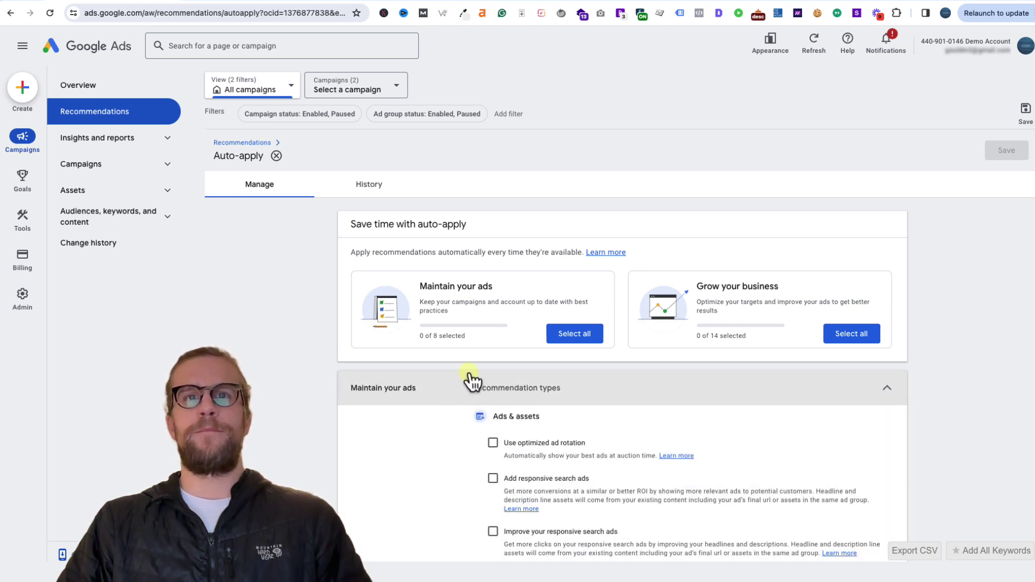
{"action": "scroll", "coordinate": [473, 383], "scroll_direction": "down", "scroll_amount": 3}
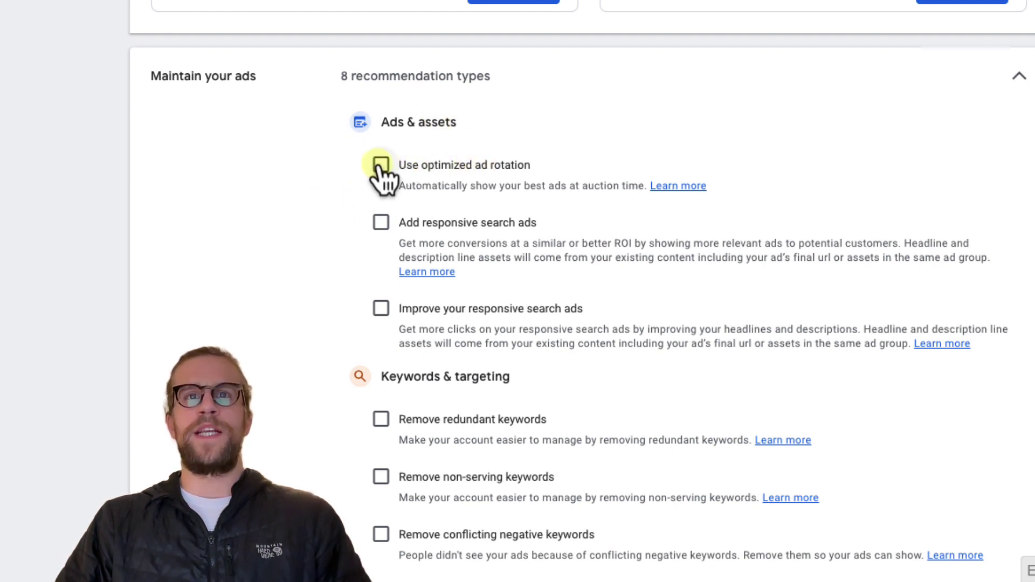
Step: Enable auto-apply for 'Use optimized ad rotation' under Ads & assets
{"action": "left_click", "coordinate": [381, 166]}
{"action": "scroll", "coordinate": [235, 361], "scroll_direction": "down", "scroll_amount": 2}
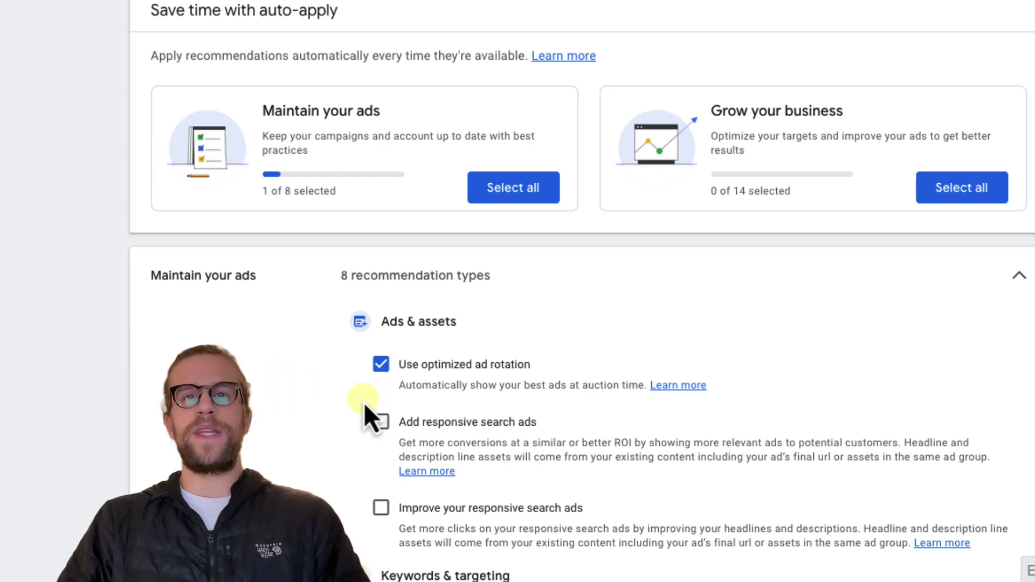
{"action": "scroll", "coordinate": [362, 406], "scroll_direction": "down", "scroll_amount": 1}
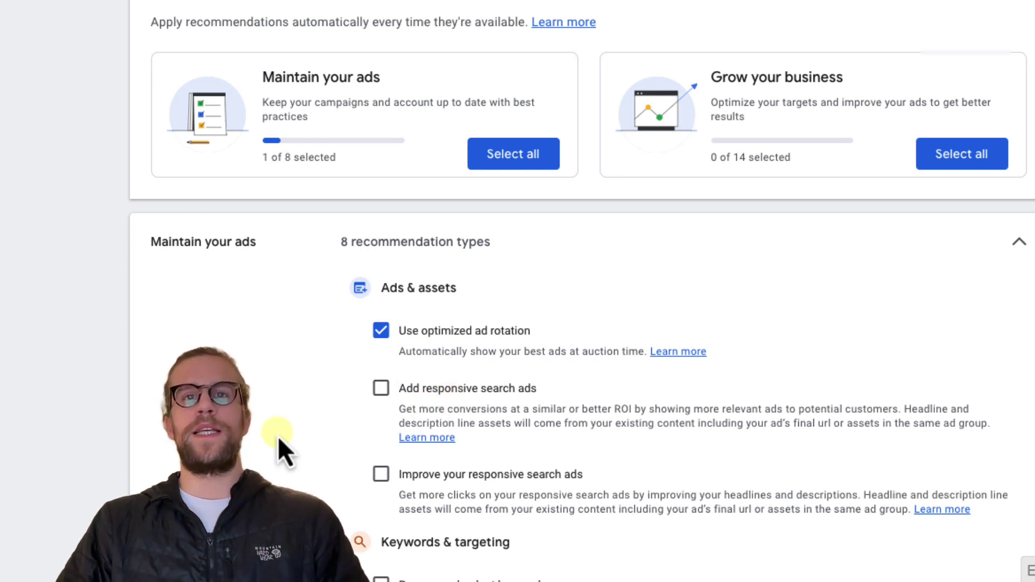
{"action": "scroll", "coordinate": [372, 473], "scroll_direction": "down", "scroll_amount": 1}
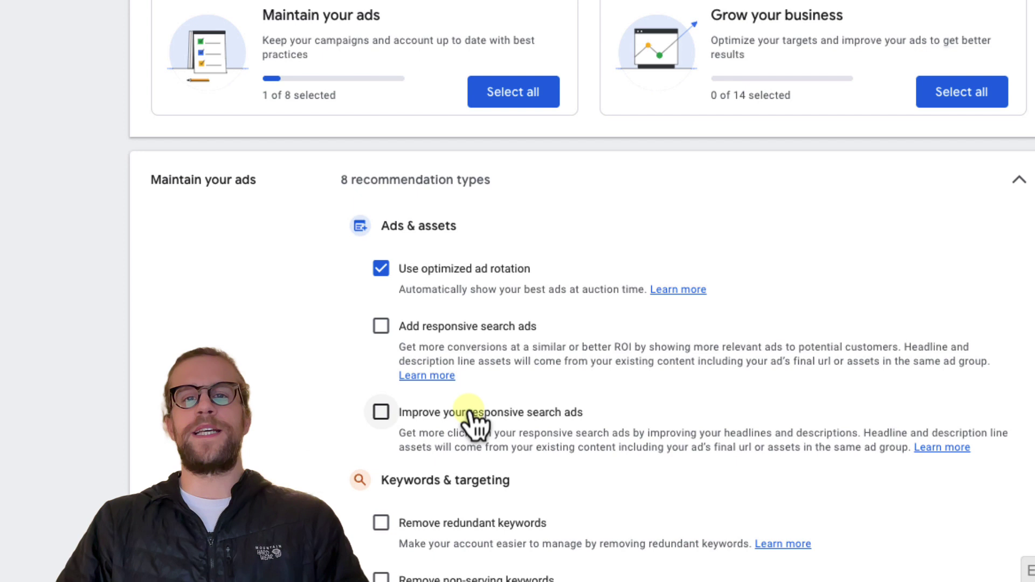
{"action": "scroll", "coordinate": [378, 437], "scroll_direction": "down", "scroll_amount": 3}
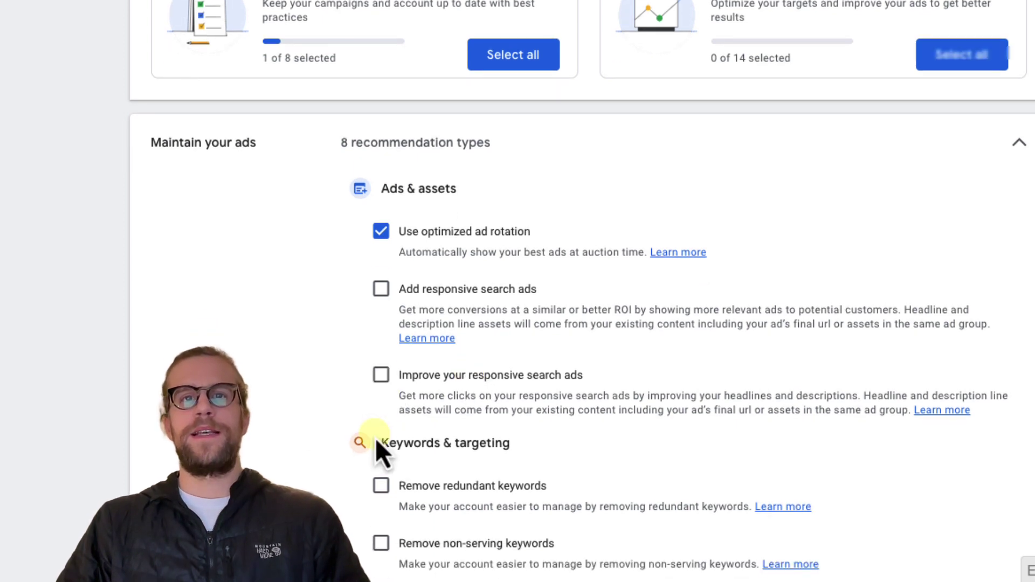
{"action": "scroll", "coordinate": [318, 388], "scroll_direction": "down", "scroll_amount": 2}
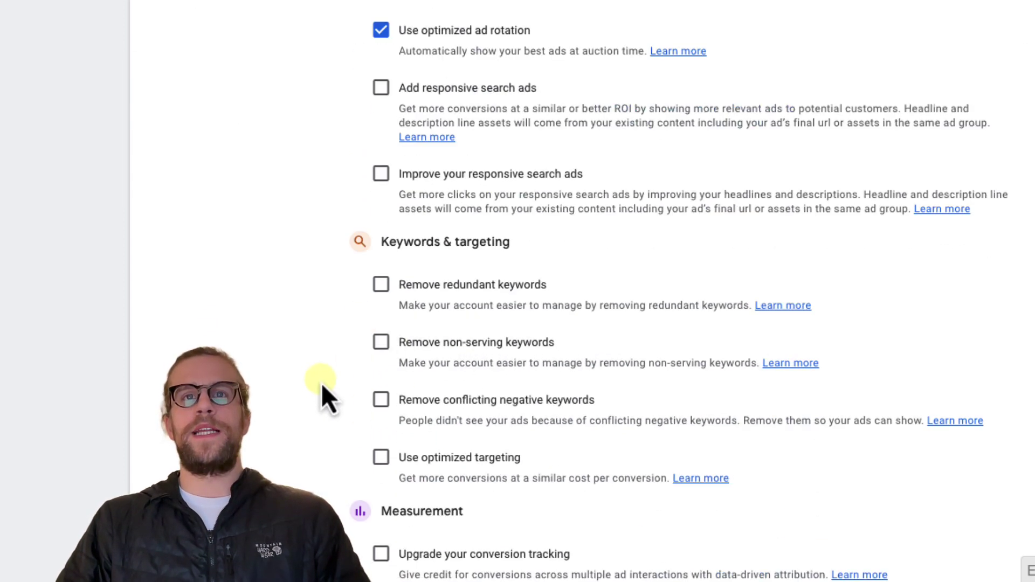
Step: Enable auto-apply for removing redundant, non-serving and conflicting negative keywords
{"action": "left_click", "coordinate": [382, 289]}
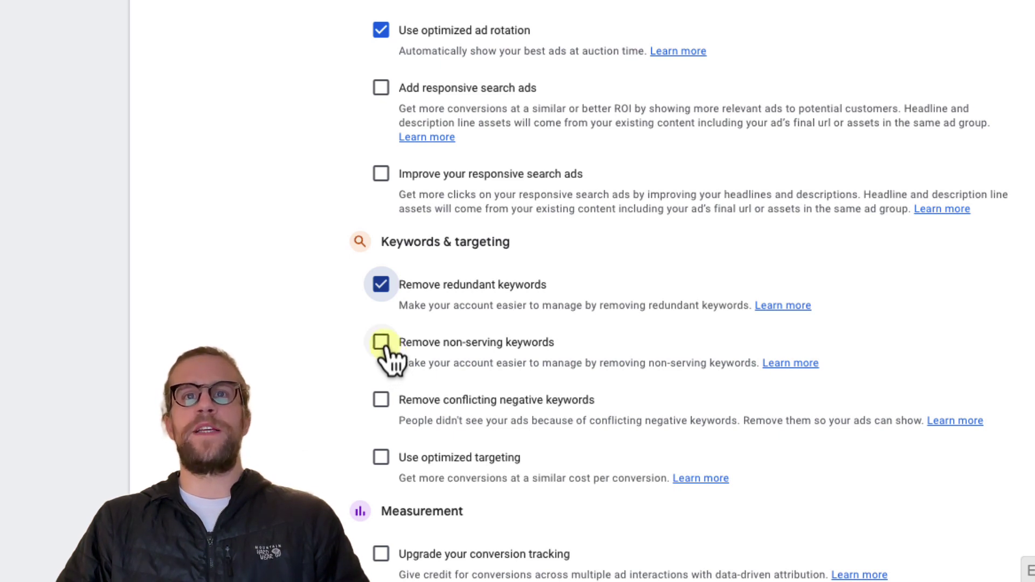
{"action": "left_click", "coordinate": [383, 345]}
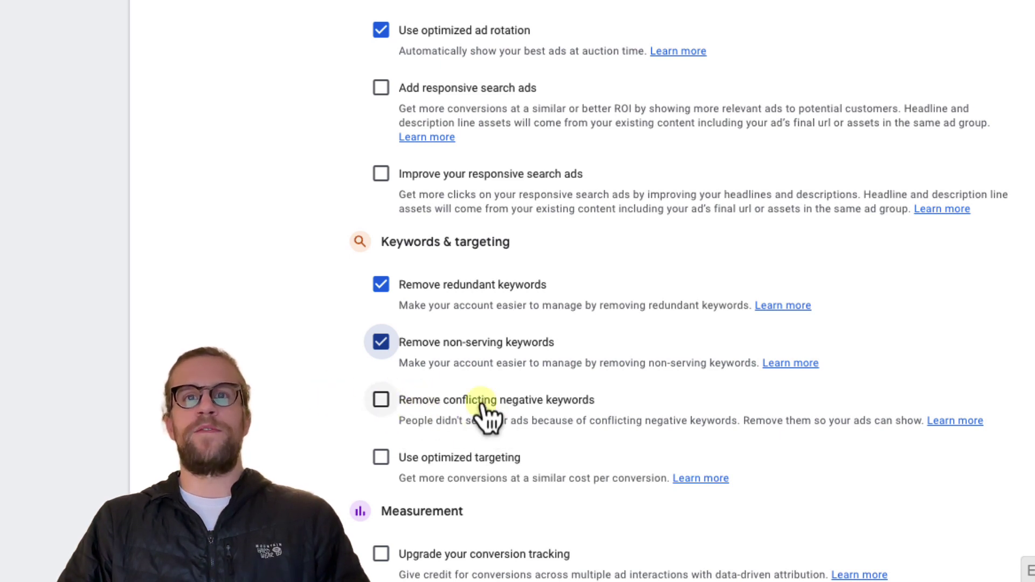
{"action": "left_click", "coordinate": [382, 401]}
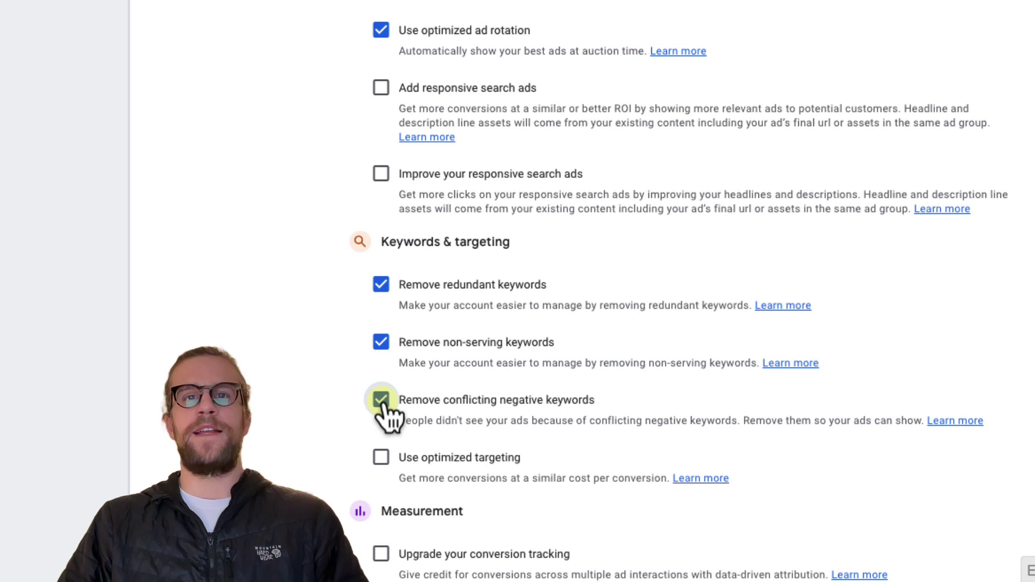
{"action": "scroll", "coordinate": [382, 406], "scroll_direction": "down", "scroll_amount": 1}
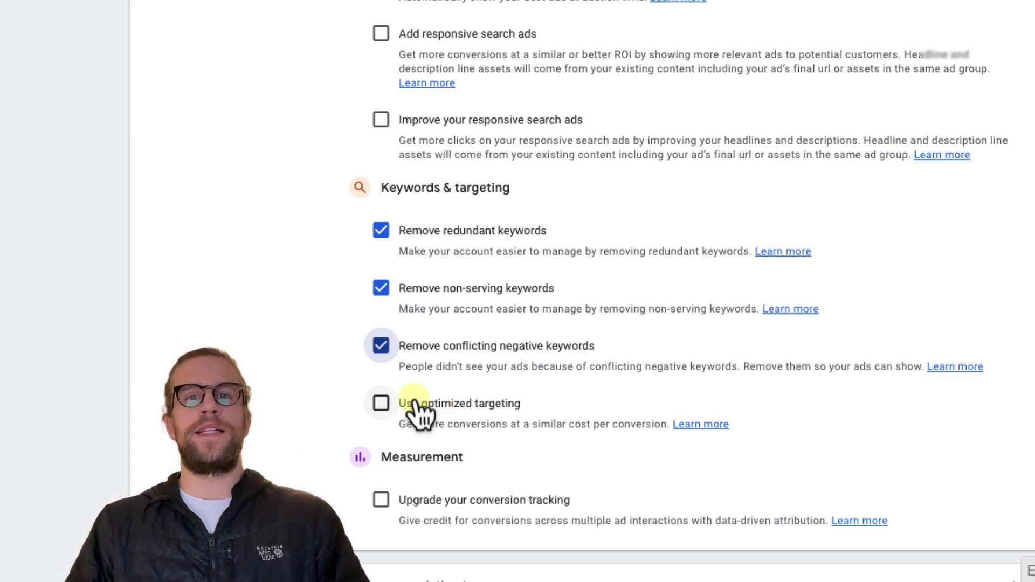
{"action": "scroll", "coordinate": [410, 410], "scroll_direction": "down", "scroll_amount": 1}
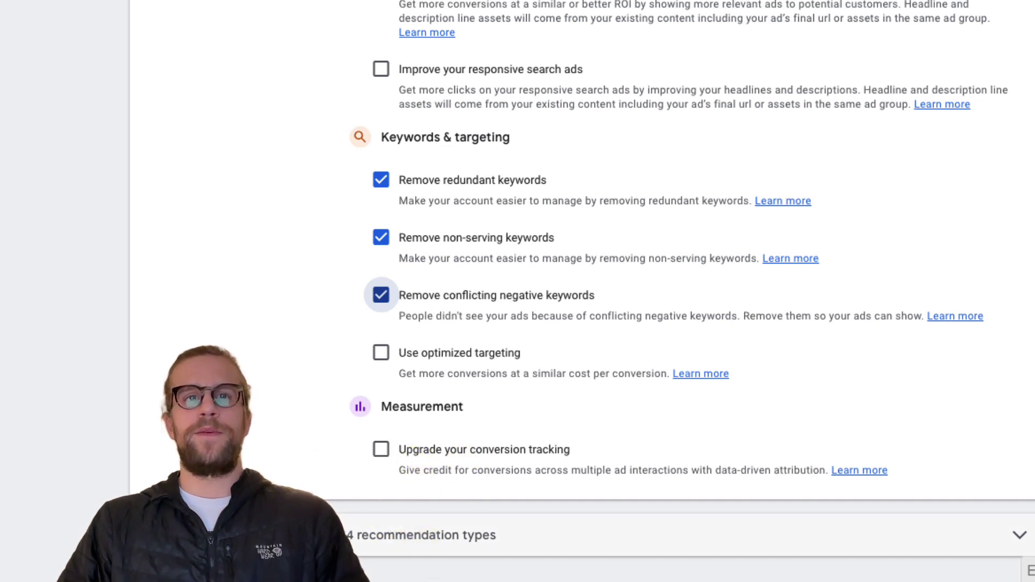
{"action": "left_click", "coordinate": [323, 535]}
{"action": "scroll", "coordinate": [392, 278], "scroll_direction": "down", "scroll_amount": 6}
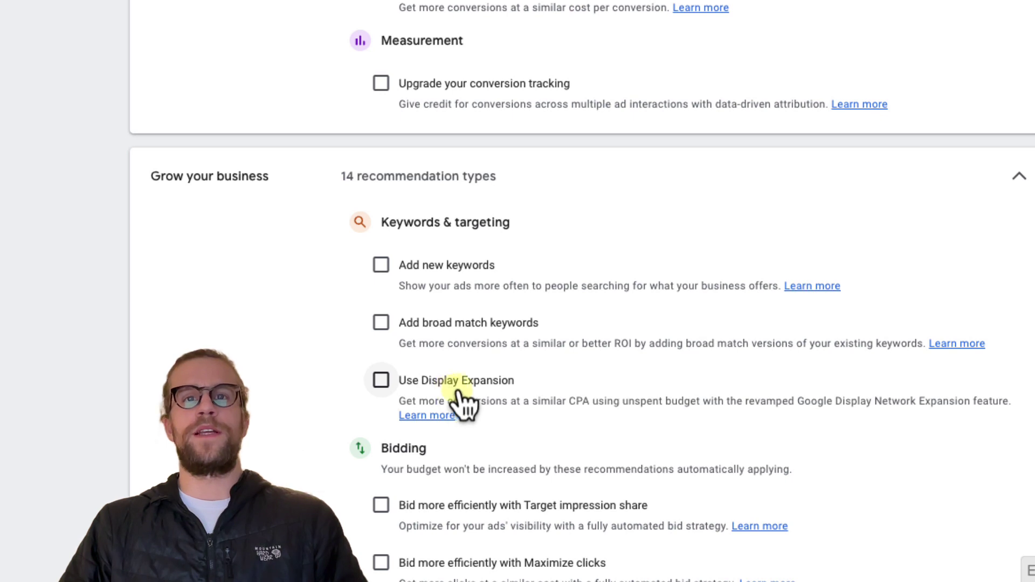
{"action": "scroll", "coordinate": [351, 437], "scroll_direction": "down", "scroll_amount": 2}
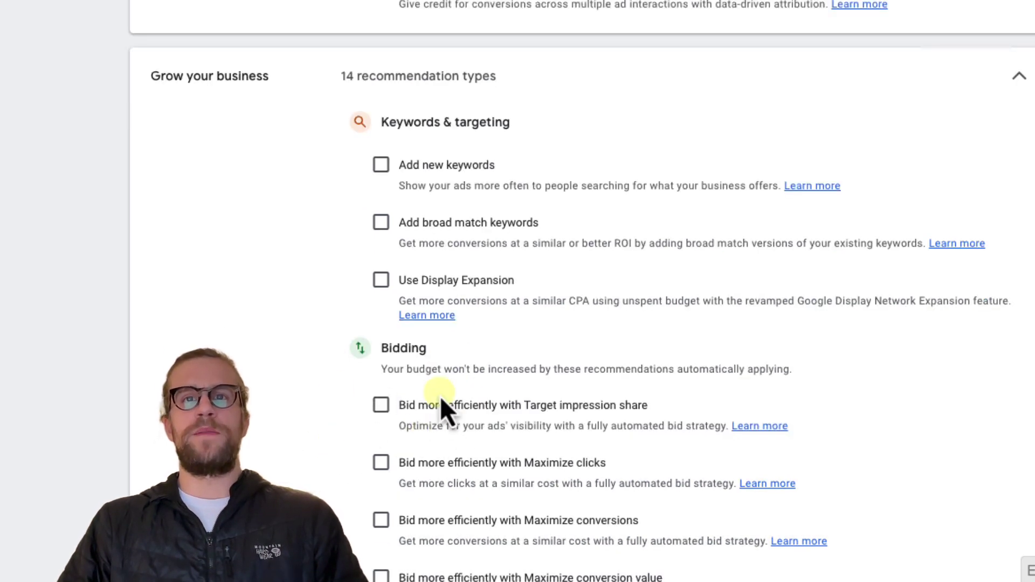
{"action": "scroll", "coordinate": [445, 404], "scroll_direction": "down", "scroll_amount": 2}
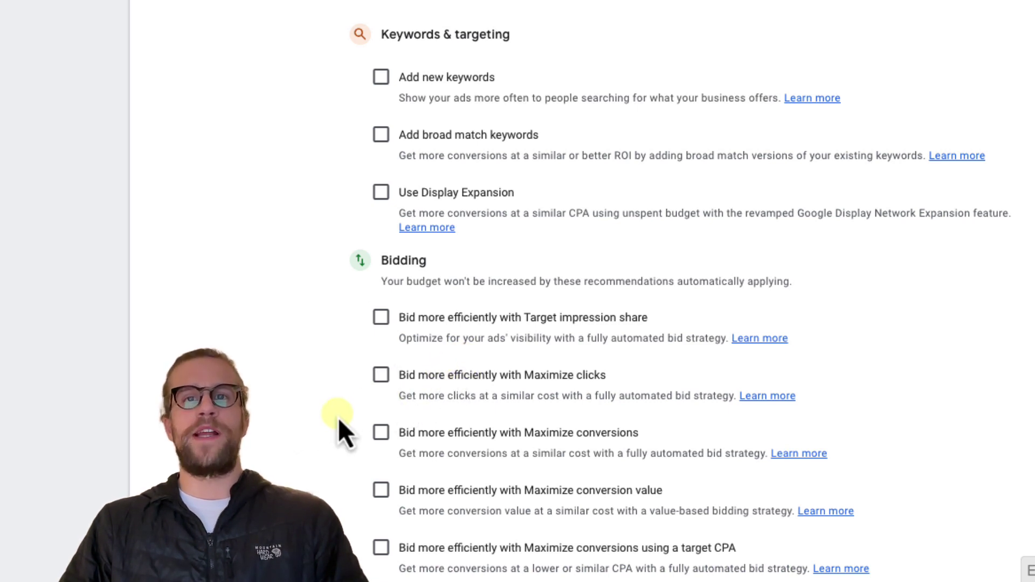
{"action": "scroll", "coordinate": [340, 422], "scroll_direction": "down", "scroll_amount": 2}
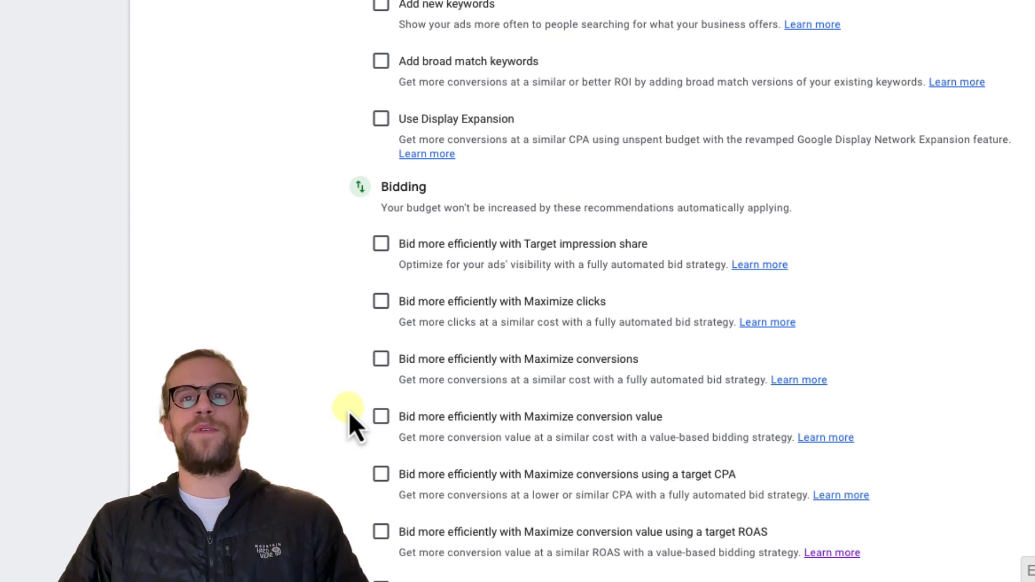
{"action": "scroll", "coordinate": [350, 414], "scroll_direction": "down", "scroll_amount": 1}
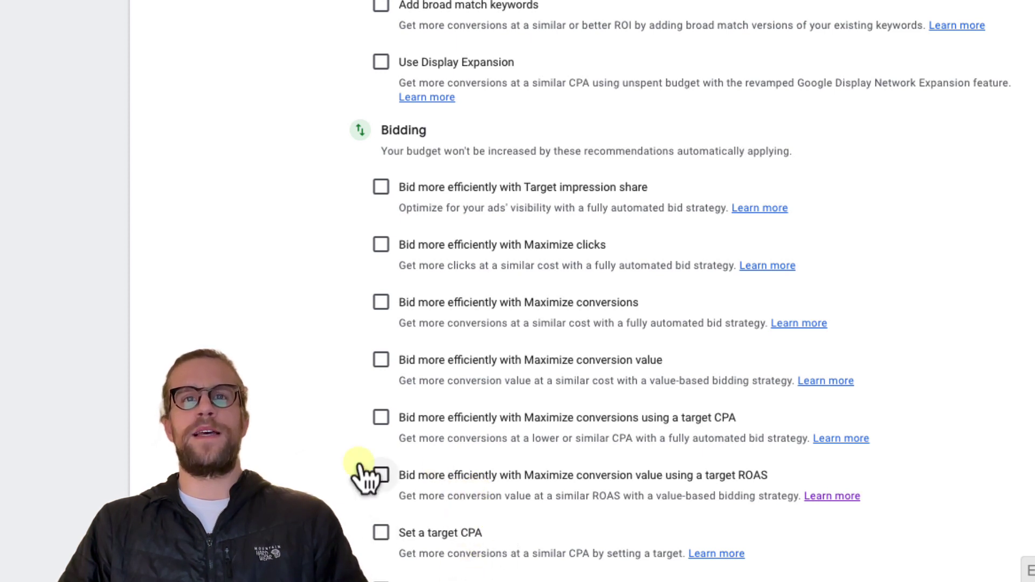
{"action": "scroll", "coordinate": [324, 464], "scroll_direction": "down", "scroll_amount": 1}
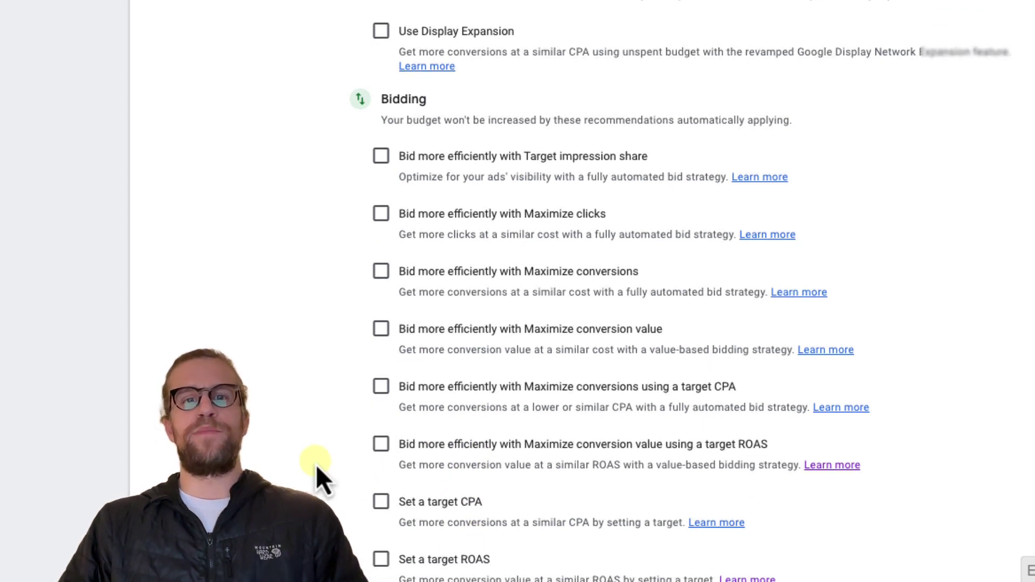
{"action": "scroll", "coordinate": [340, 463], "scroll_direction": "down", "scroll_amount": 1}
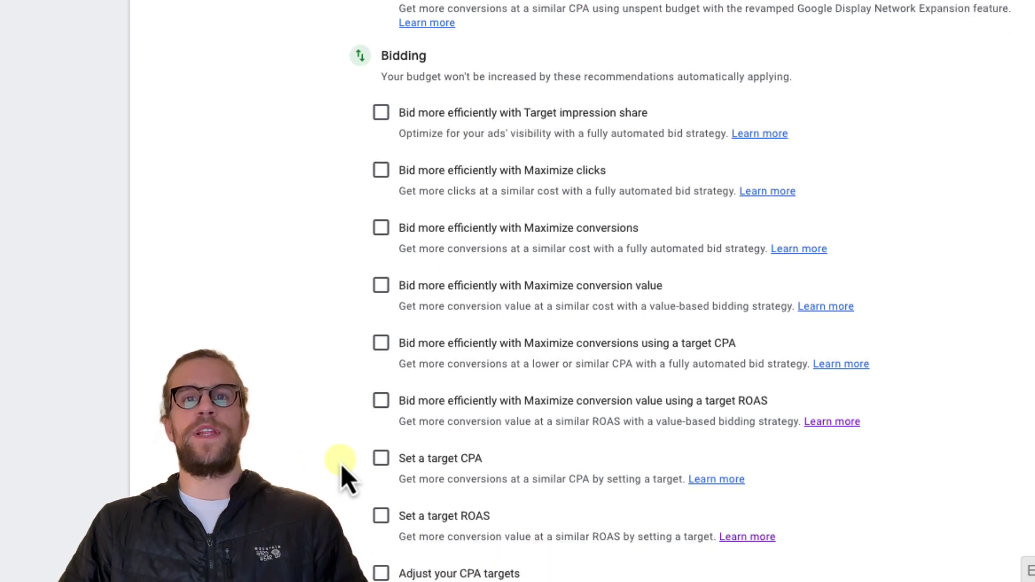
{"action": "scroll", "coordinate": [340, 464], "scroll_direction": "down", "scroll_amount": 2}
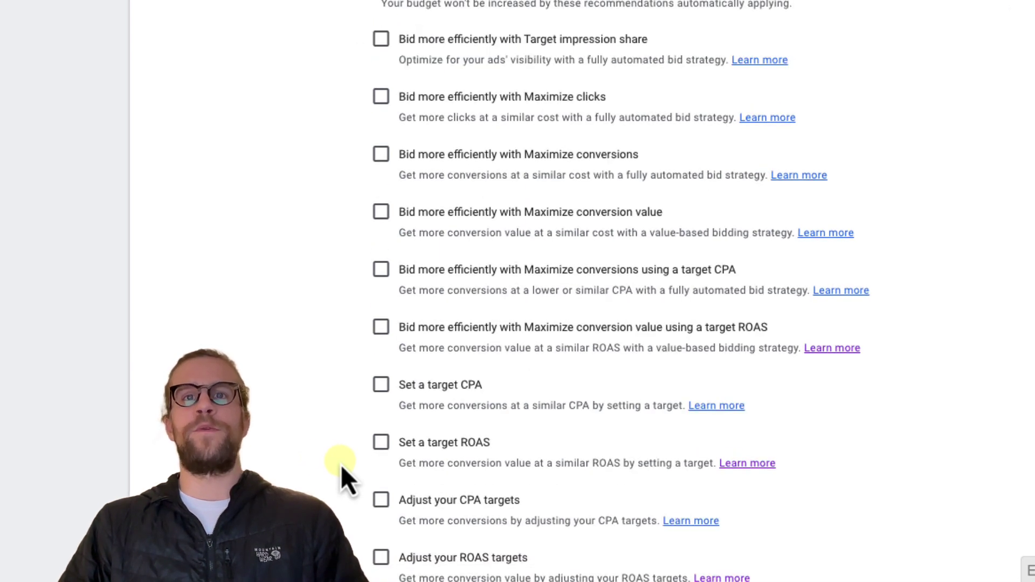
{"action": "scroll", "coordinate": [355, 413], "scroll_direction": "down", "scroll_amount": 3}
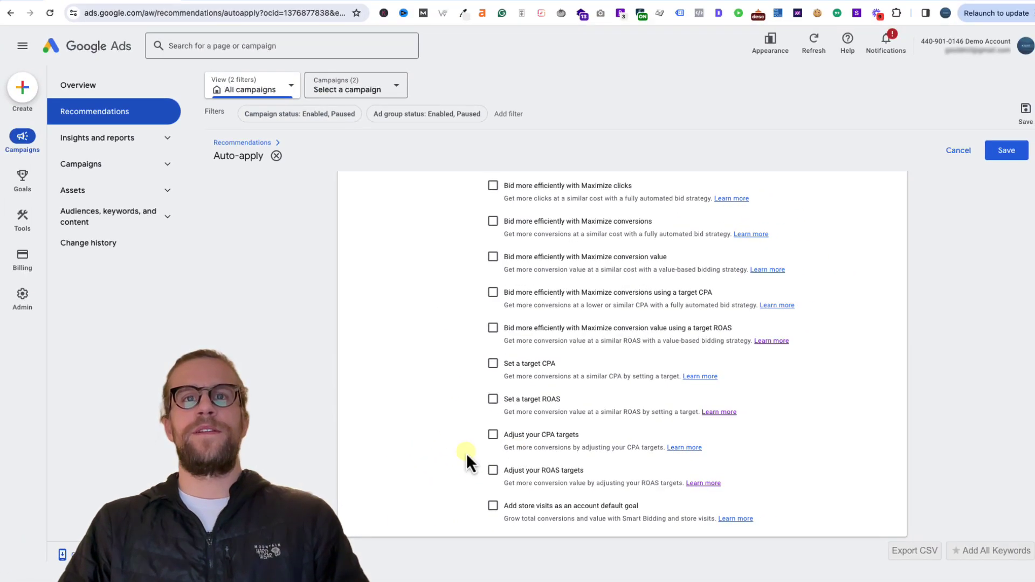
{"action": "scroll", "coordinate": [462, 437], "scroll_direction": "up", "scroll_amount": 15}
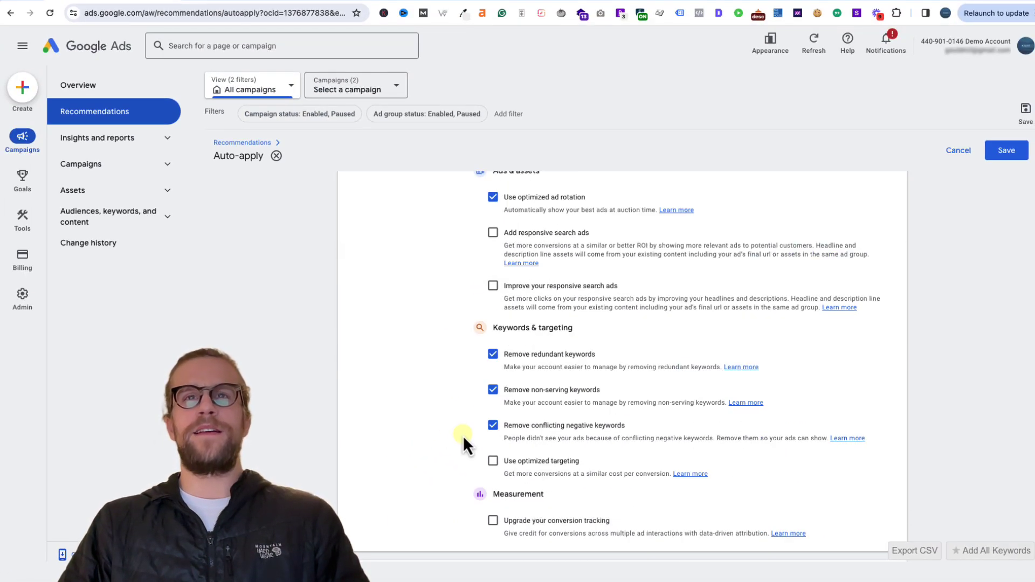
{"action": "scroll", "coordinate": [435, 405], "scroll_direction": "up", "scroll_amount": 2}
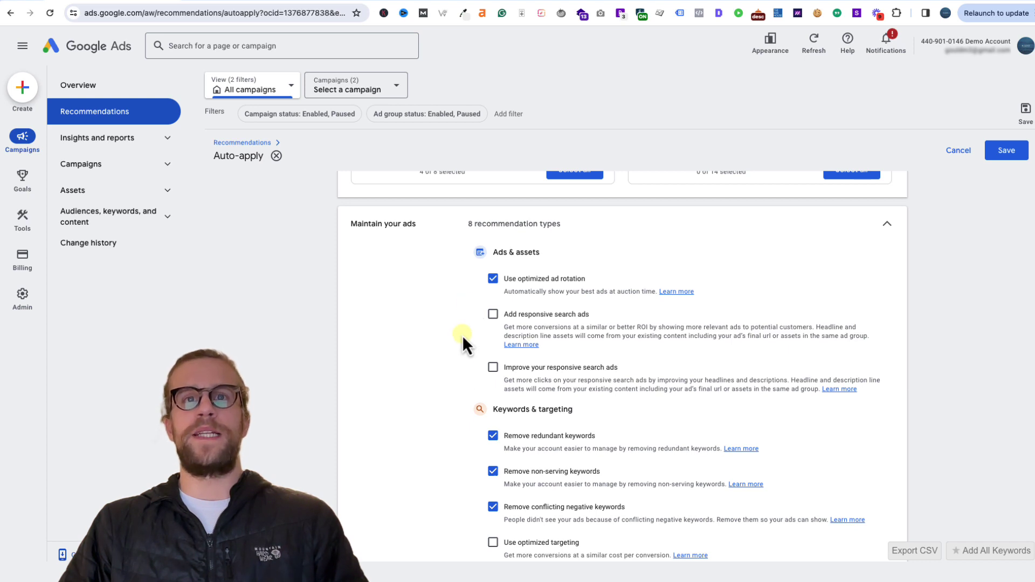
{"action": "scroll", "coordinate": [461, 431], "scroll_direction": "down", "scroll_amount": 2}
{"action": "scroll", "coordinate": [460, 434], "scroll_direction": "down", "scroll_amount": 10}
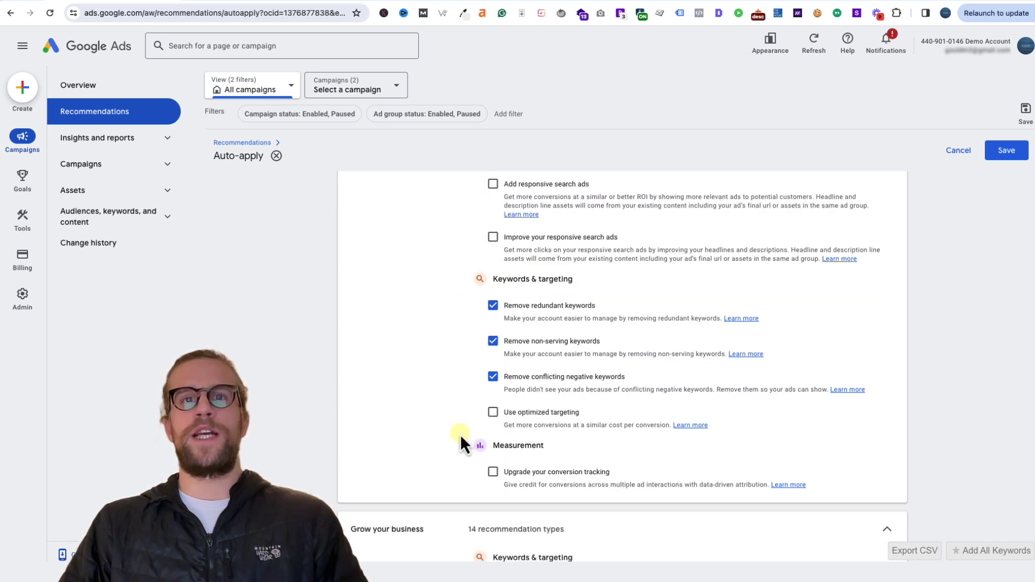
{"action": "scroll", "coordinate": [459, 430], "scroll_direction": "down", "scroll_amount": 4}
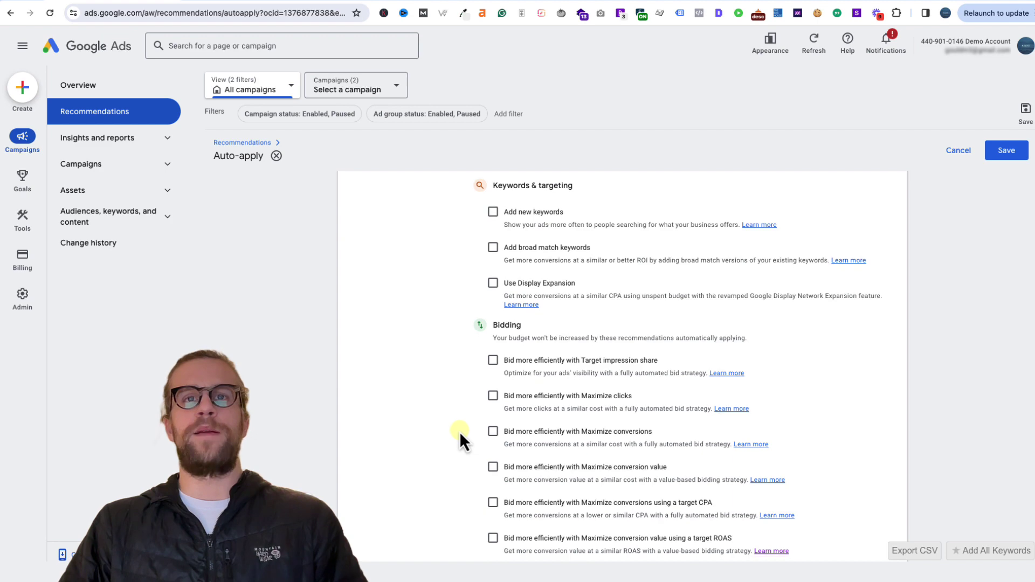
{"action": "scroll", "coordinate": [461, 431], "scroll_direction": "up", "scroll_amount": 15}
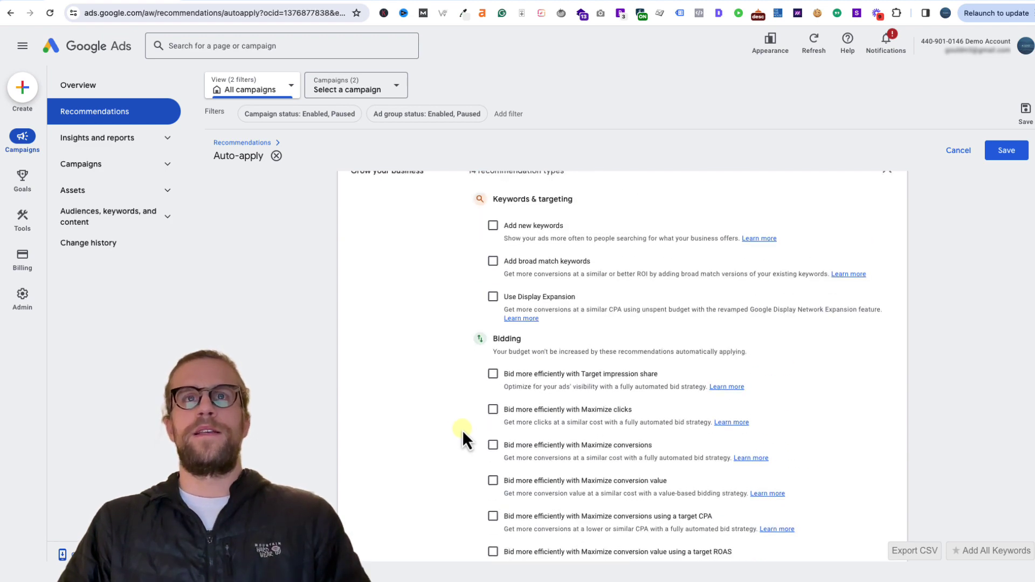
{"action": "scroll", "coordinate": [577, 313], "scroll_direction": "up", "scroll_amount": 1}
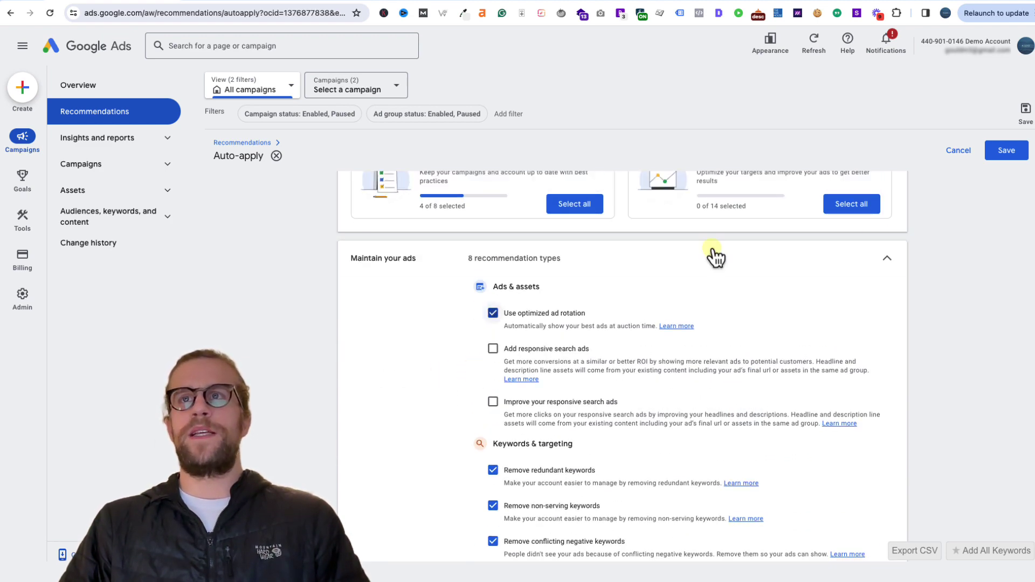
Step: Save and confirm auto-apply for the four selected recommendation types
{"action": "left_click", "coordinate": [1006, 151]}
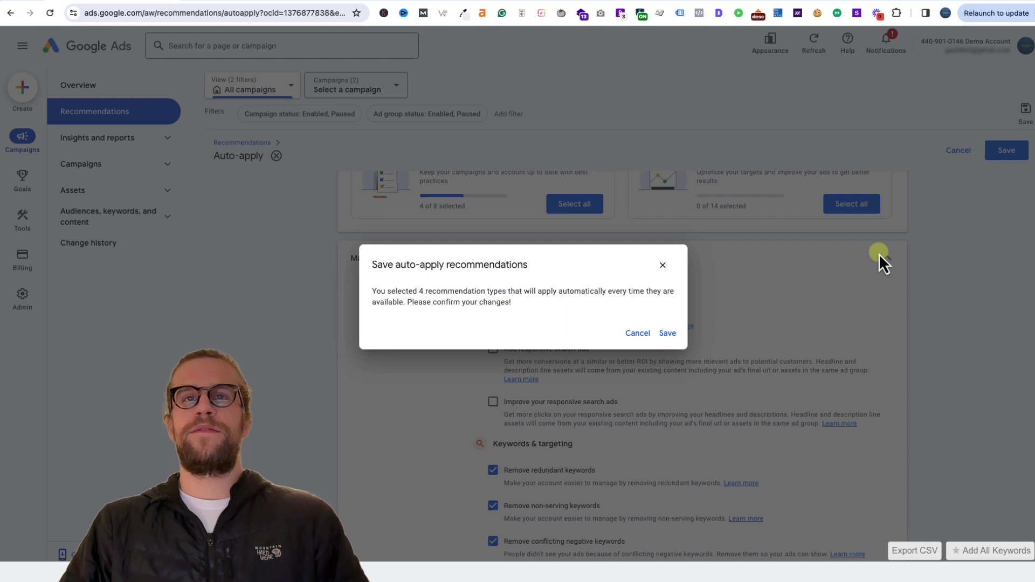
{"action": "left_click", "coordinate": [666, 333]}
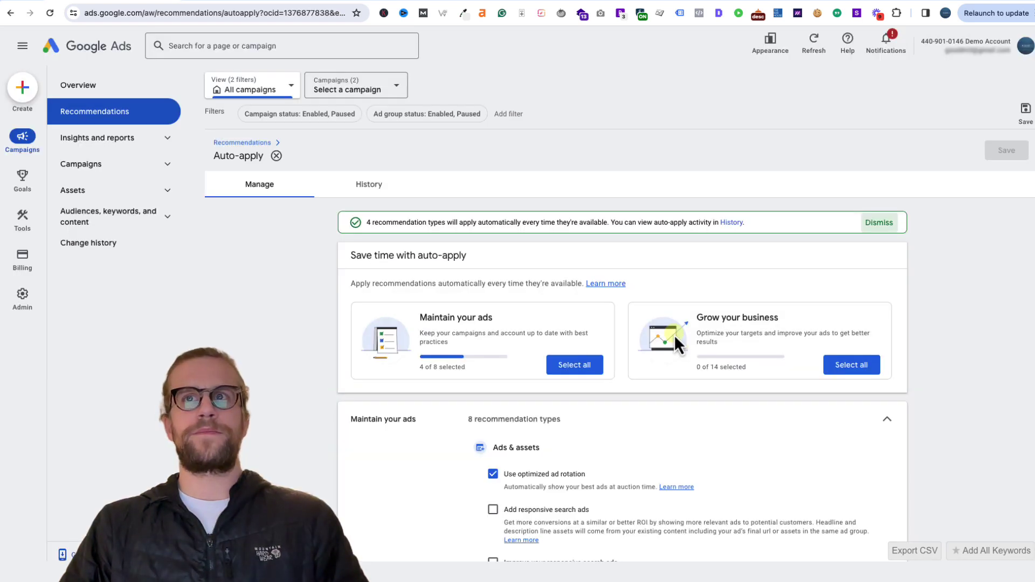
{"action": "scroll", "coordinate": [472, 406], "scroll_direction": "down", "scroll_amount": 3}
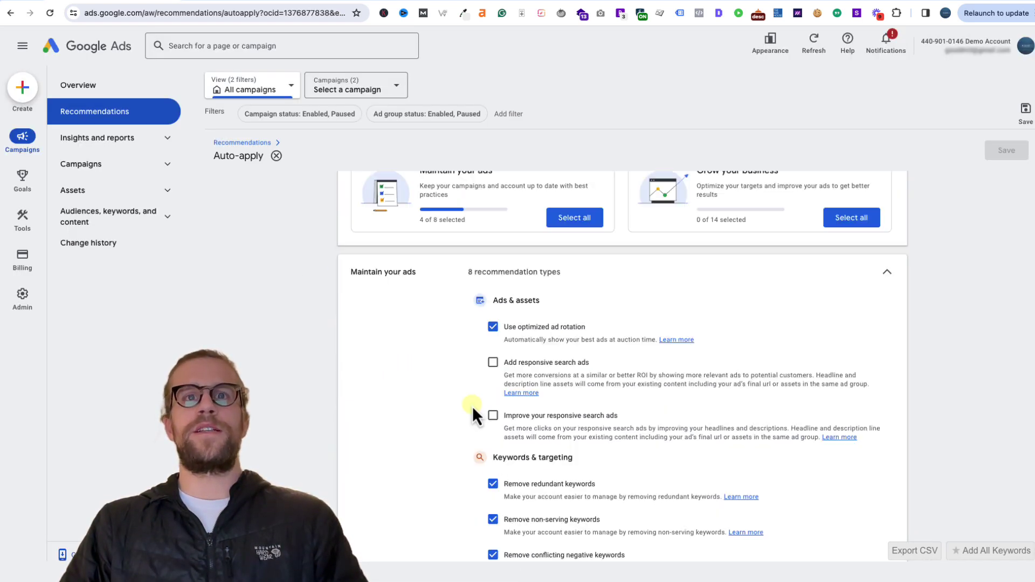